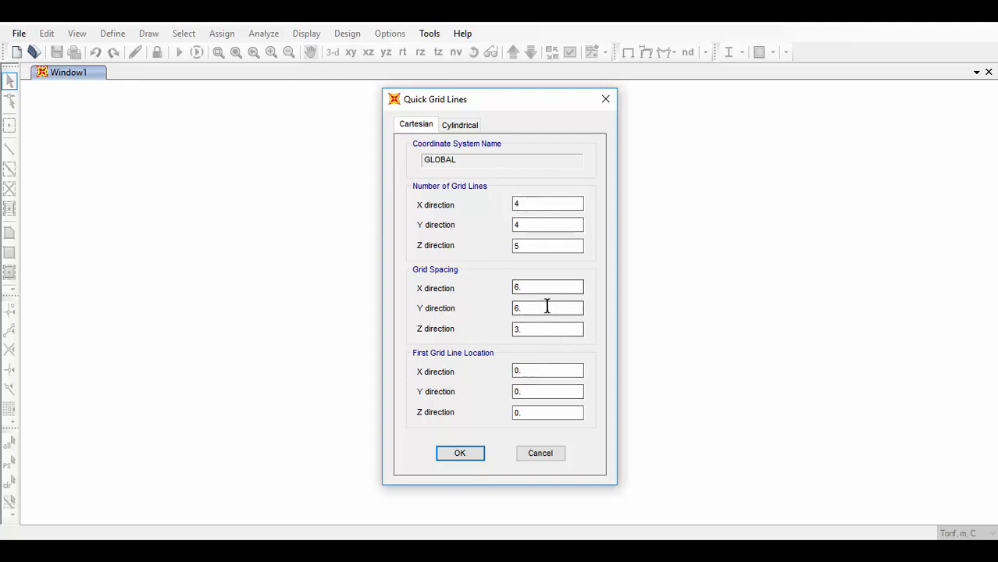
- Accept the quick grid and draw a five-sided poly area over bay A-B/3-4, with its apex beyond grid line 4
{"action": "left_click", "coordinate": [461, 455]}
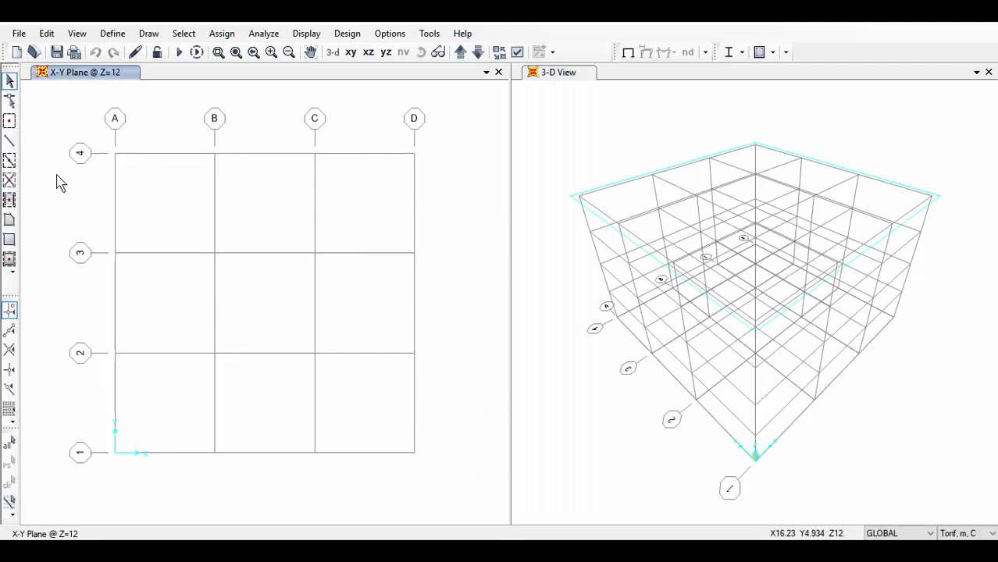
{"action": "left_click", "coordinate": [11, 224]}
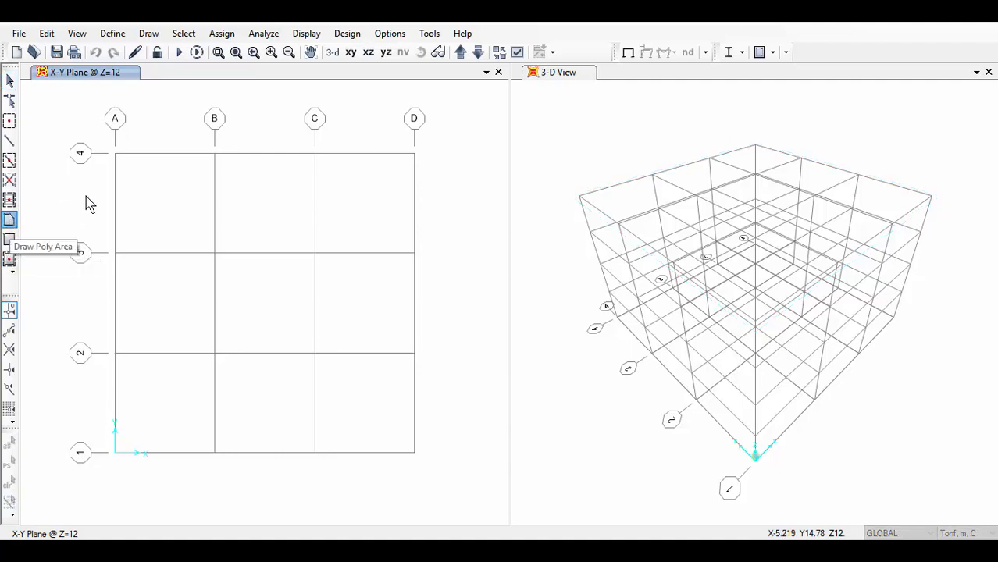
{"action": "left_click", "coordinate": [115, 153]}
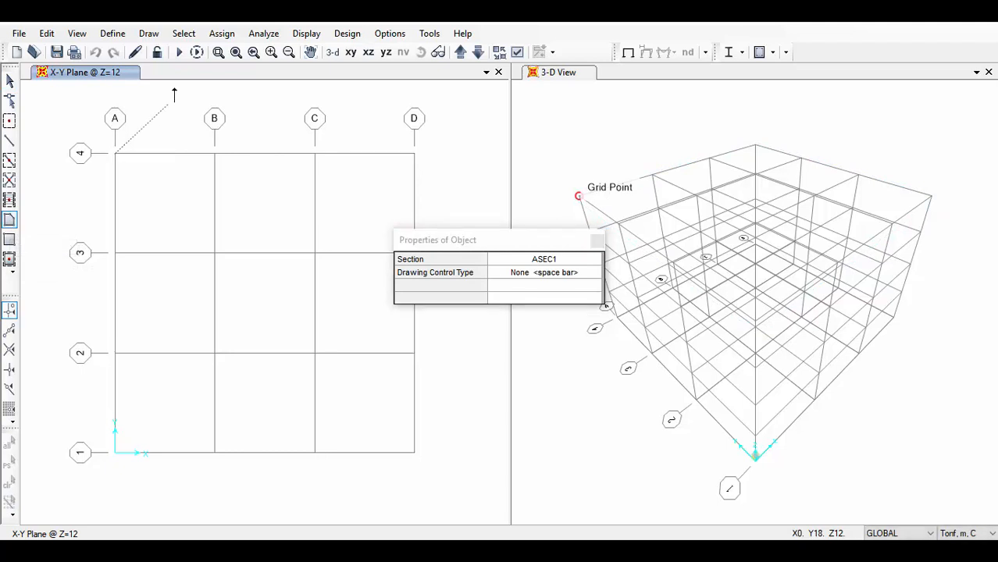
{"action": "left_click", "coordinate": [167, 102]}
{"action": "left_click", "coordinate": [215, 154]}
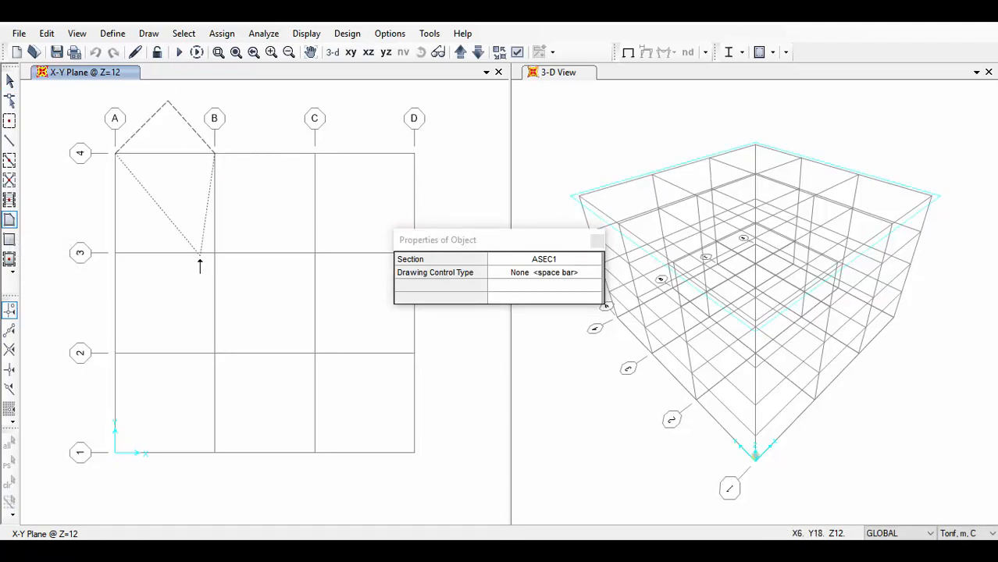
{"action": "left_click", "coordinate": [216, 253]}
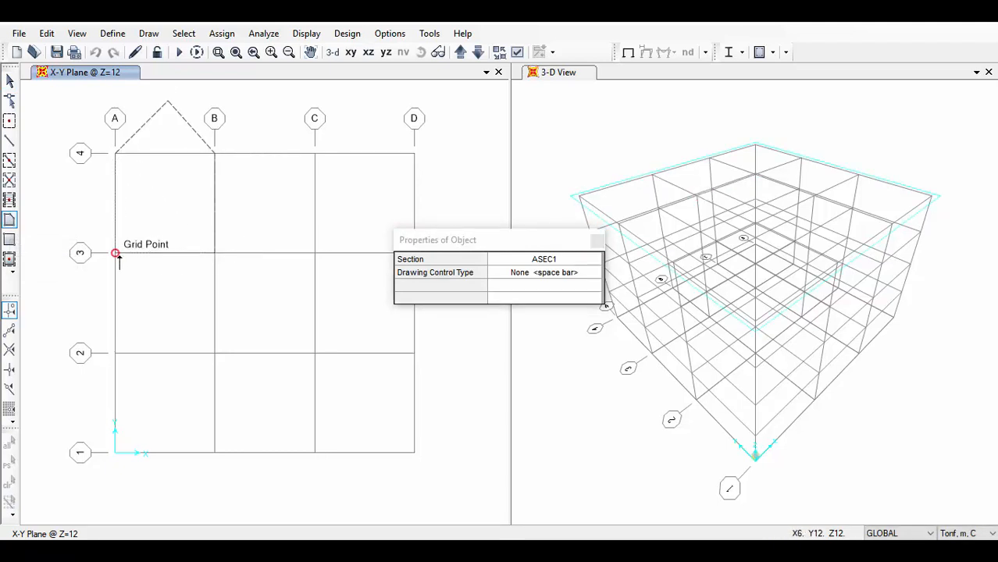
{"action": "double_click", "coordinate": [116, 254]}
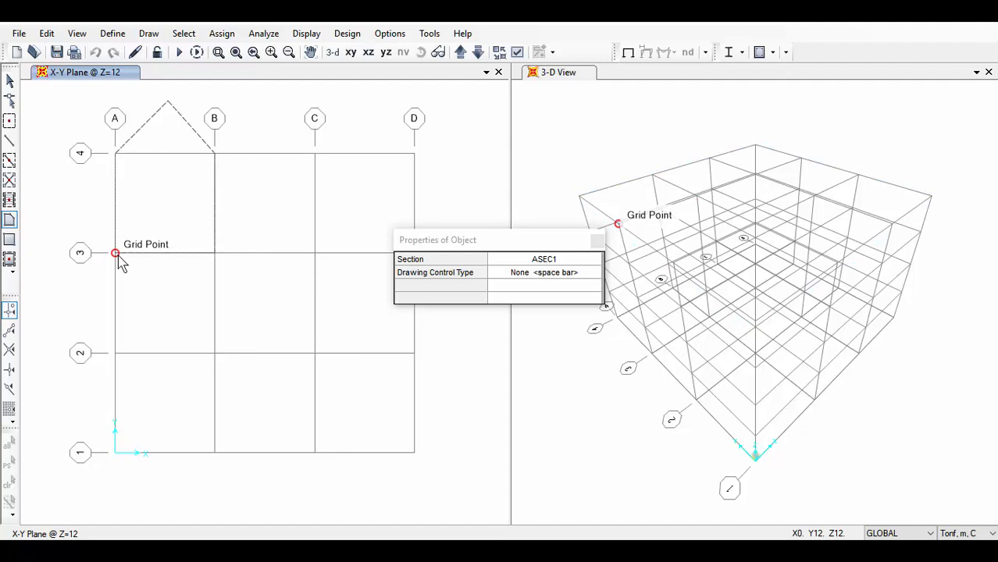
{"action": "key", "text": "Return"}
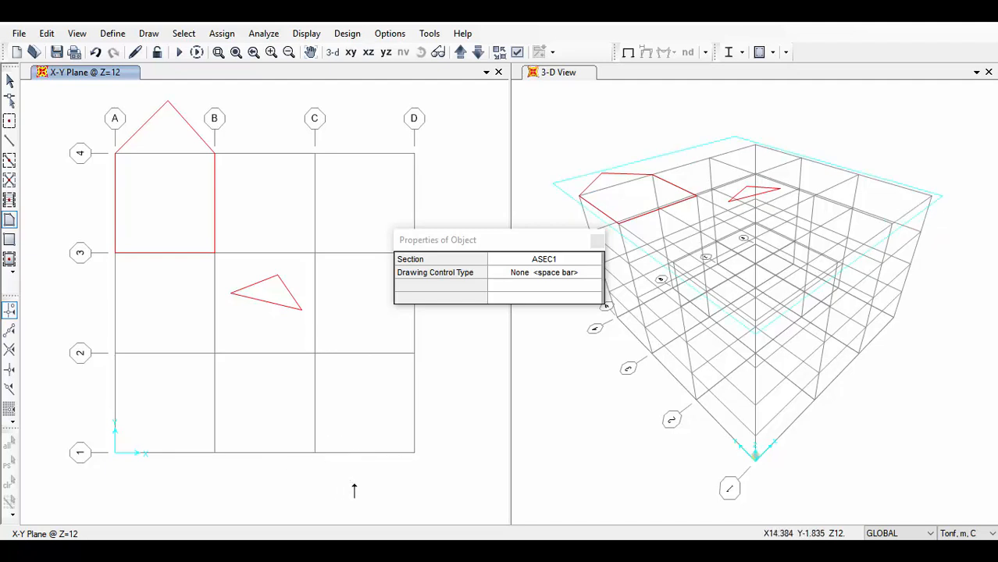
- Draw a poly area along grid line 1 between C and D, with a faceted edge bulging outside the grid
{"action": "left_click", "coordinate": [315, 452]}
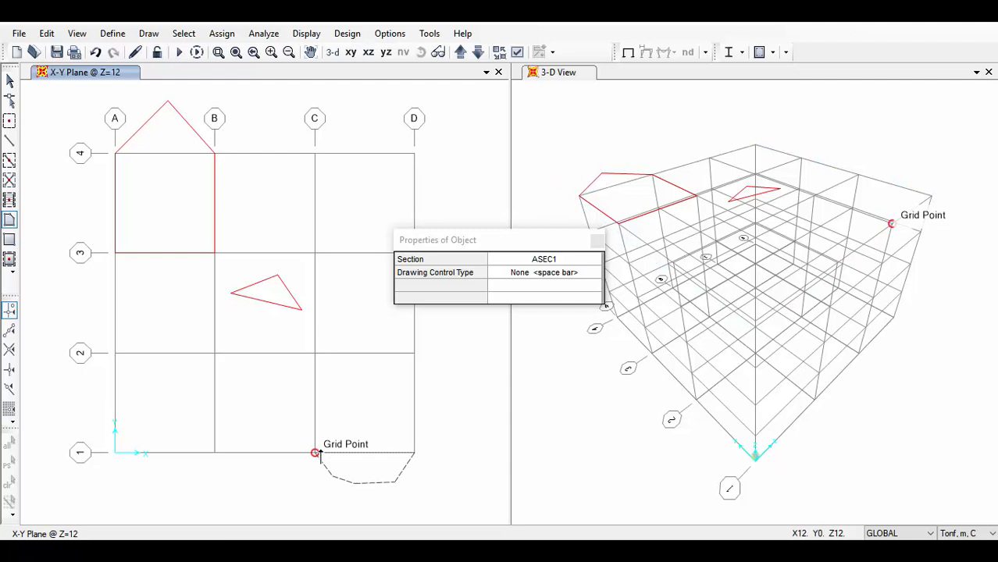
{"action": "left_click", "coordinate": [315, 452]}
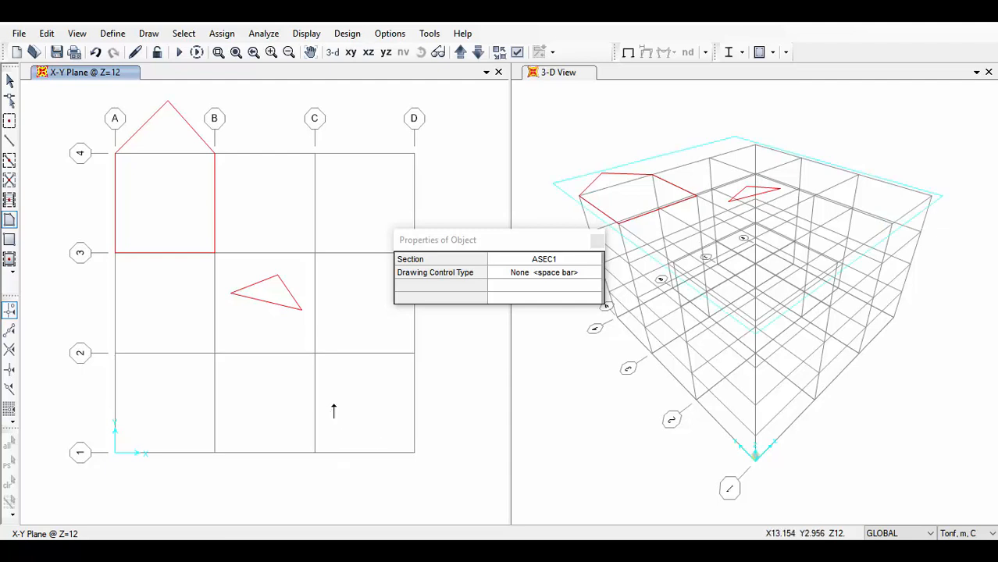
{"action": "key", "text": "Return"}
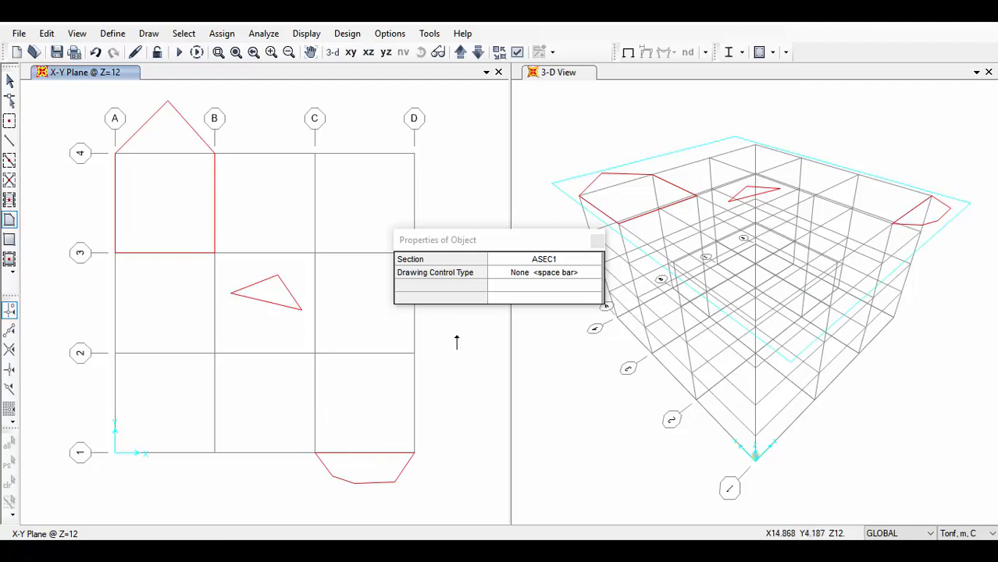
- Review the section and drawing control type options available for poly areas, and leave the drawing command
{"action": "left_click", "coordinate": [559, 264]}
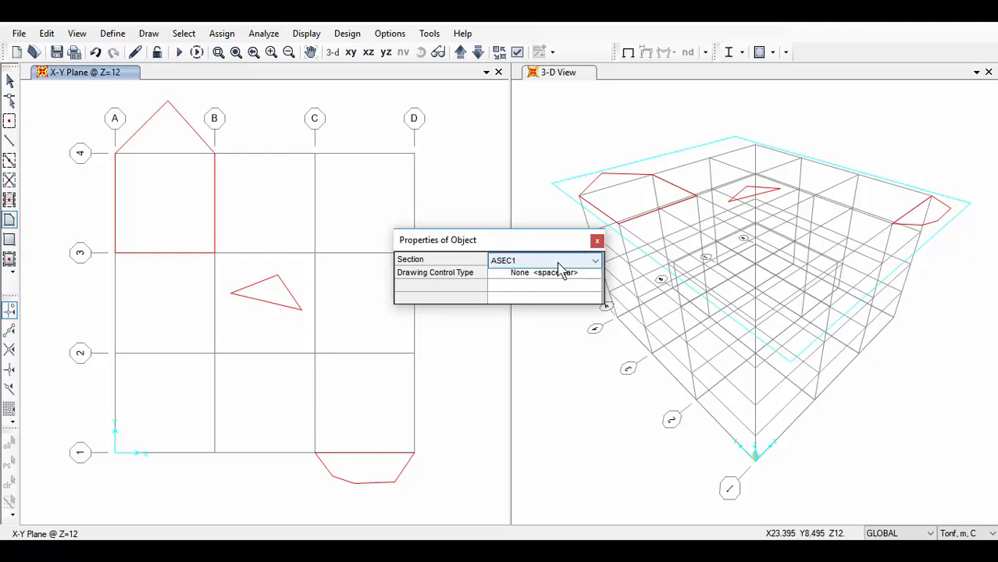
{"action": "left_click", "coordinate": [563, 275]}
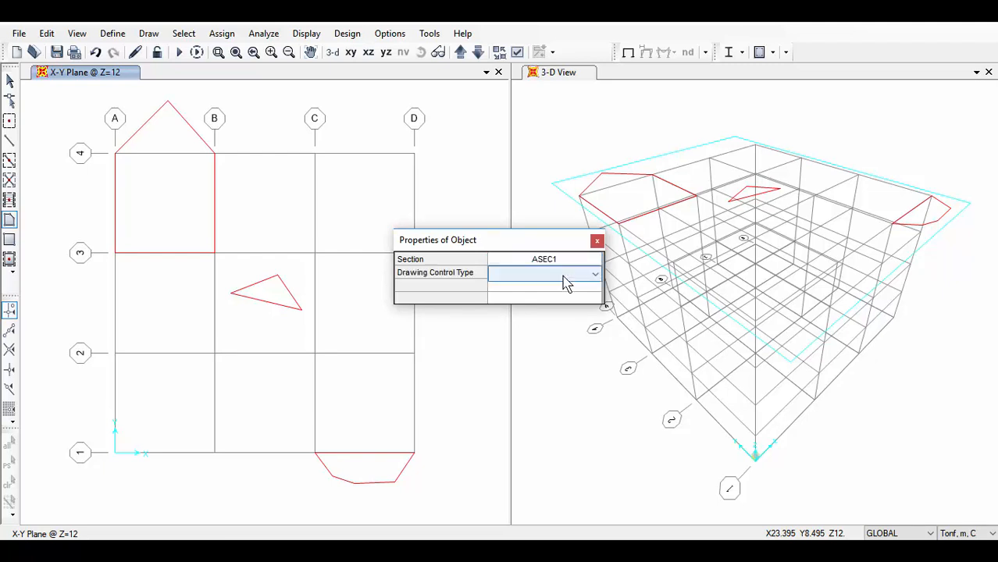
{"action": "left_click", "coordinate": [564, 278]}
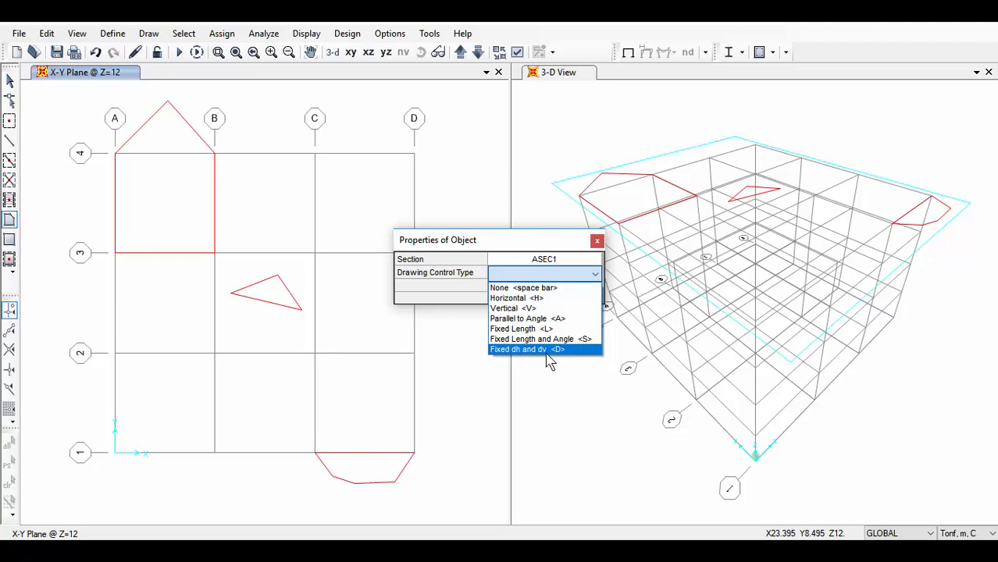
{"action": "left_click", "coordinate": [593, 287]}
{"action": "left_click_drag", "start_coordinate": [537, 246], "coordinate": [596, 74]}
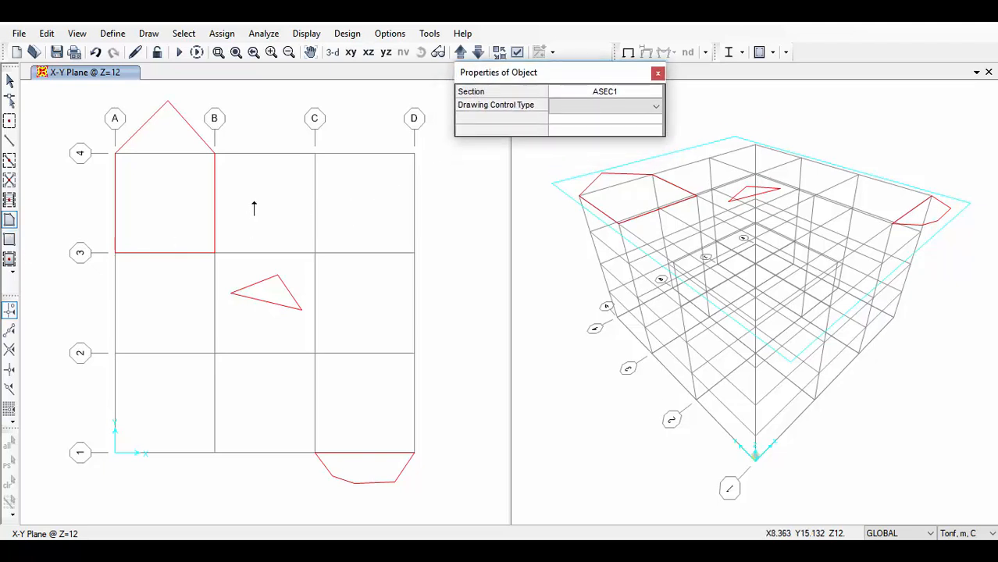
{"action": "key", "text": "Escape"}
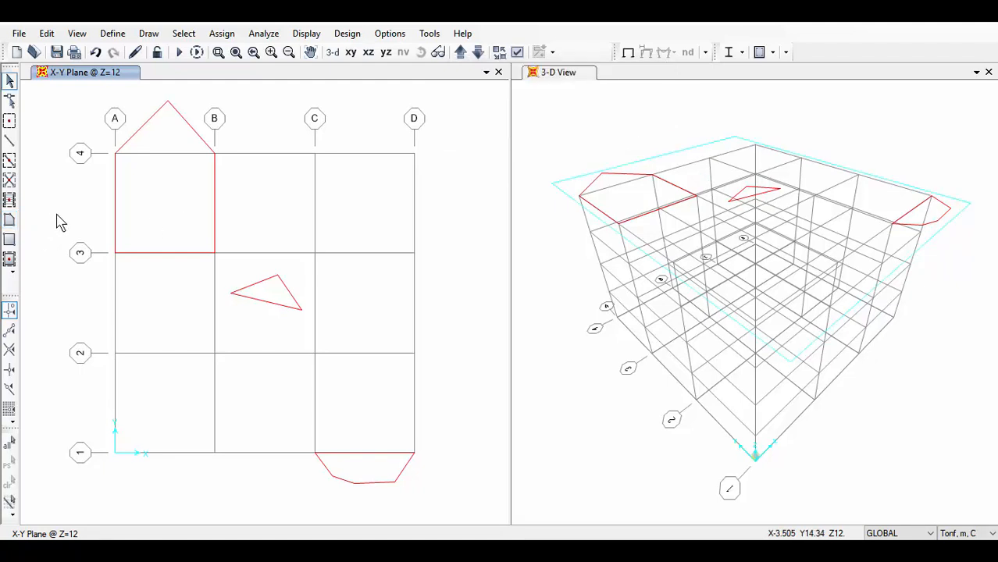
- Draw one rectangular area filling bay C-D/3-4 and a smaller freehand rectangle outside the grid beyond line D
{"action": "left_click", "coordinate": [10, 242]}
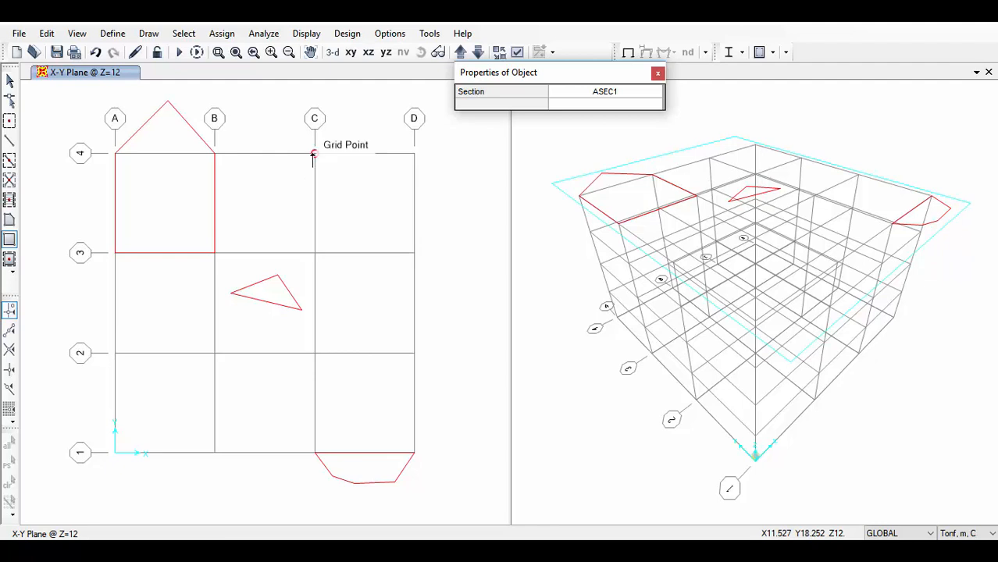
{"action": "left_click_drag", "start_coordinate": [314, 154], "coordinate": [414, 253]}
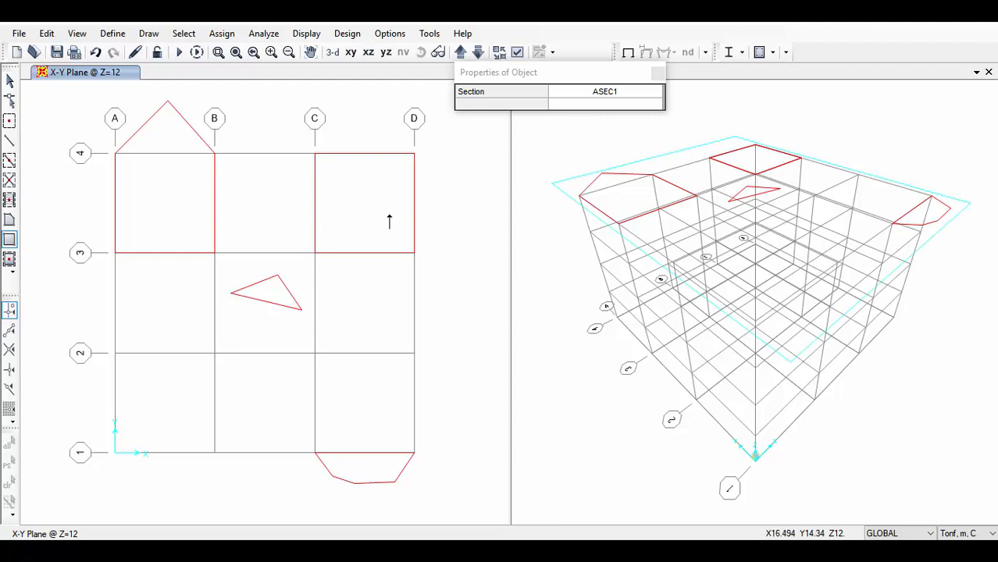
{"action": "left_click_drag", "start_coordinate": [443, 209], "coordinate": [493, 262]}
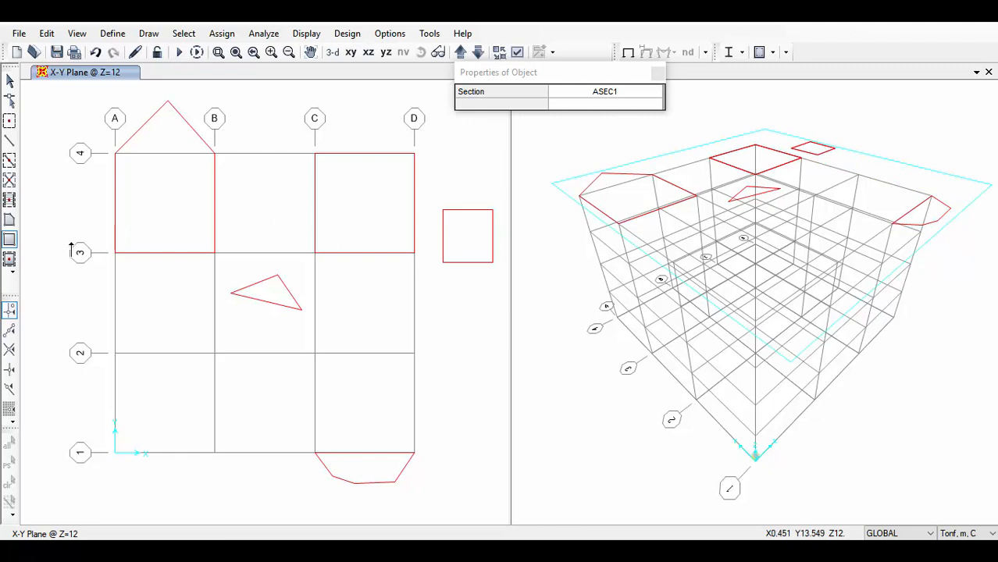
- Quick-draw areas in bays A-B/2-3, C-D/2-3 and B-C/3-4, plus the whole row of bays between grid lines 1 and 2
{"action": "left_click", "coordinate": [11, 263]}
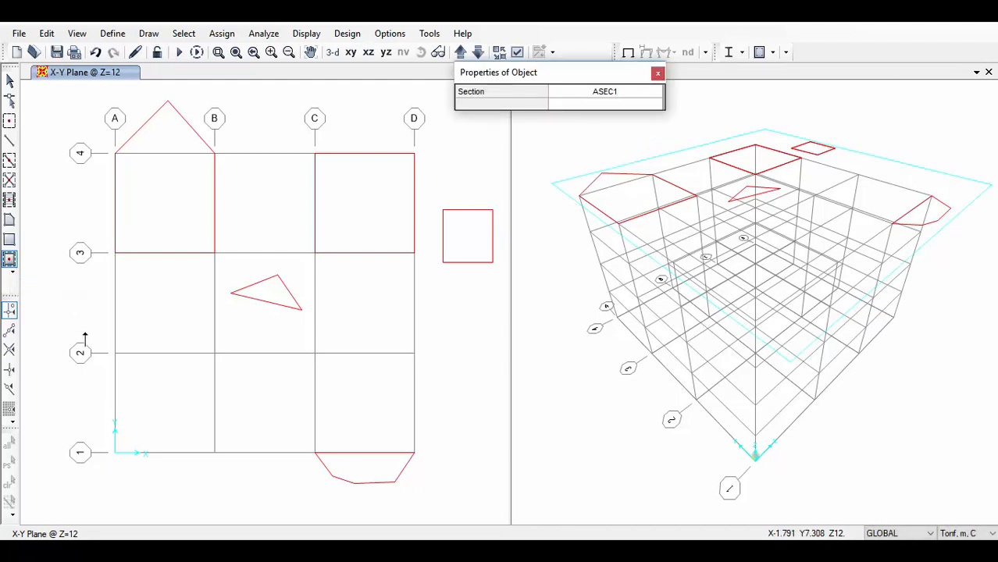
{"action": "left_click", "coordinate": [173, 312]}
{"action": "left_click", "coordinate": [346, 312]}
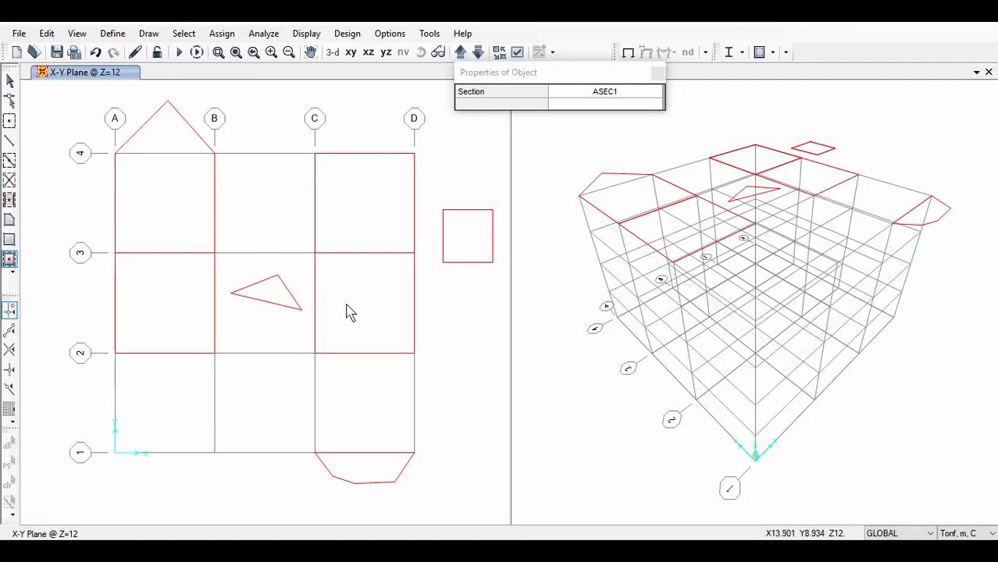
{"action": "left_click", "coordinate": [271, 228]}
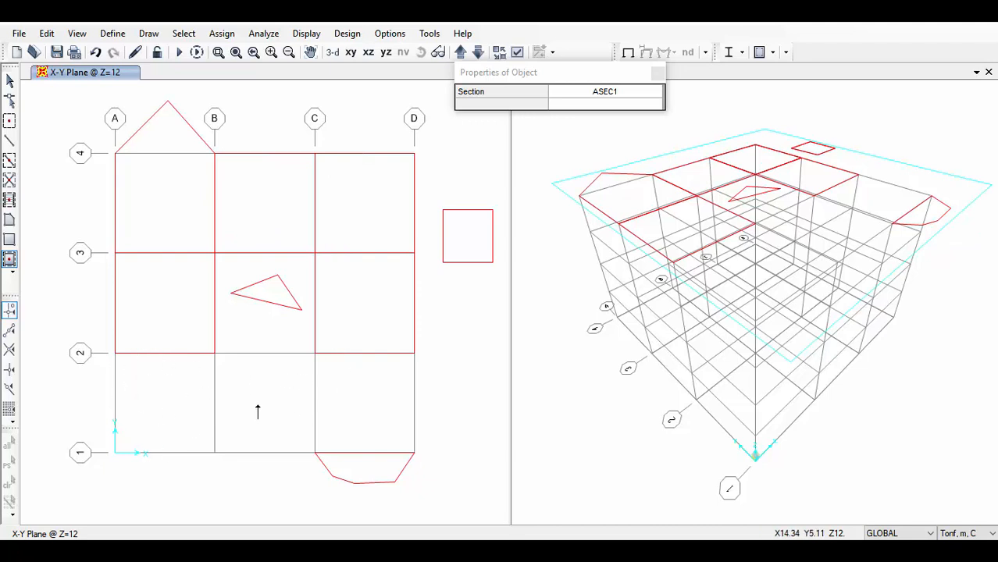
{"action": "left_click_drag", "start_coordinate": [81, 334], "coordinate": [444, 471]}
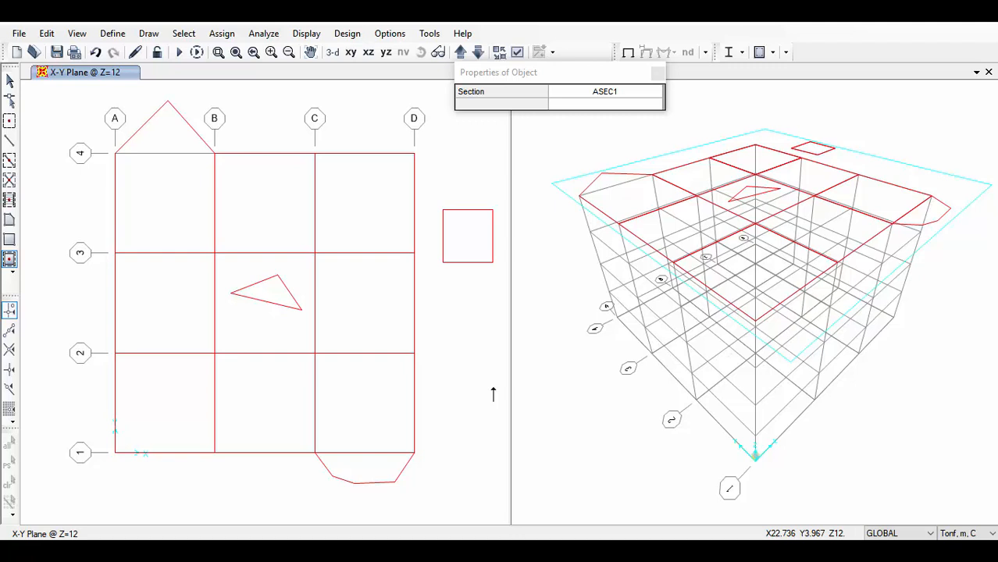
{"action": "key", "text": "Escape"}
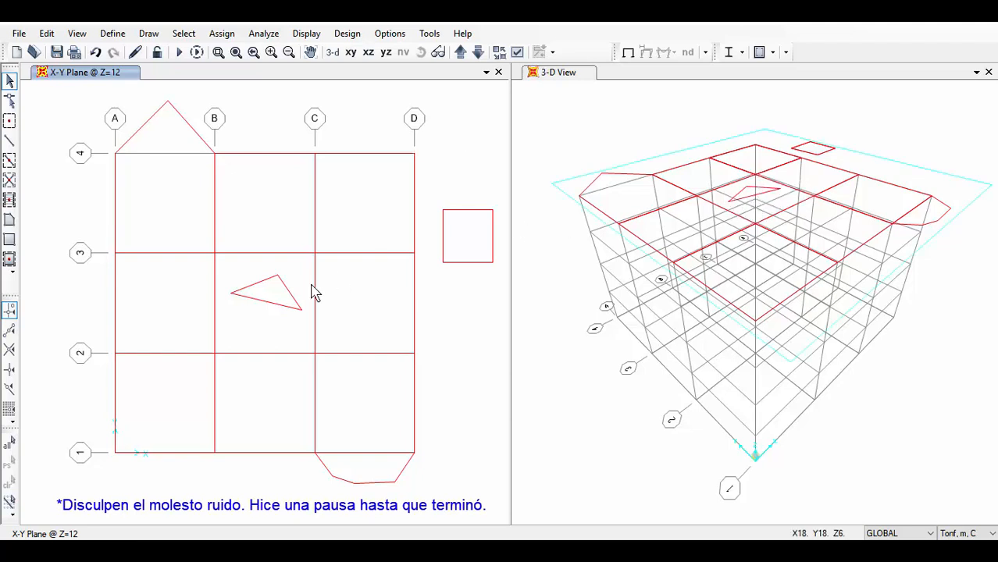
{"action": "left_click", "coordinate": [278, 301]}
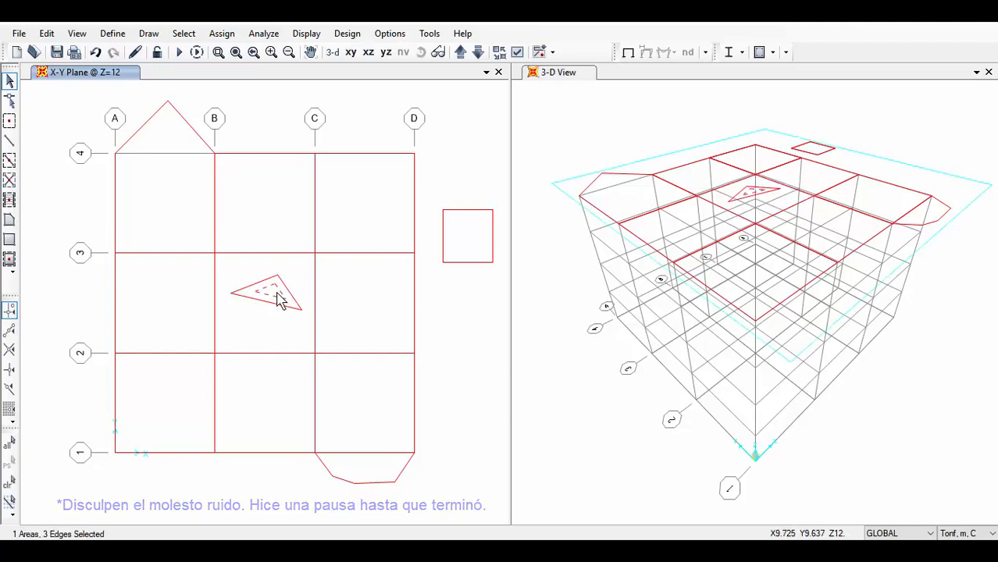
{"action": "left_click", "coordinate": [279, 301]}
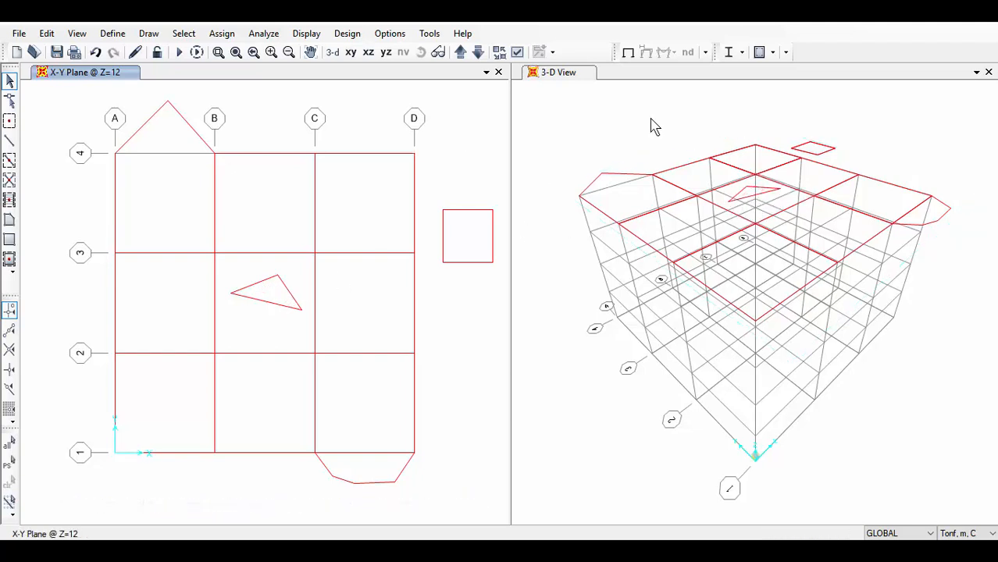
- Turn on Fill Objects in the display options of the 3-D view
{"action": "left_click", "coordinate": [518, 53]}
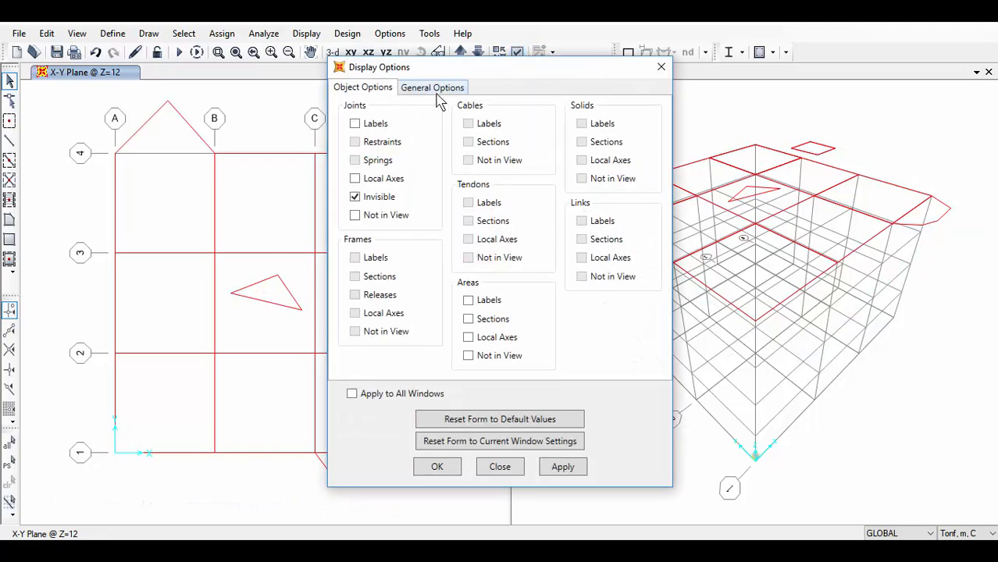
{"action": "left_click", "coordinate": [437, 91]}
{"action": "left_click_drag", "start_coordinate": [506, 66], "coordinate": [323, 58]}
{"action": "left_click", "coordinate": [534, 96]}
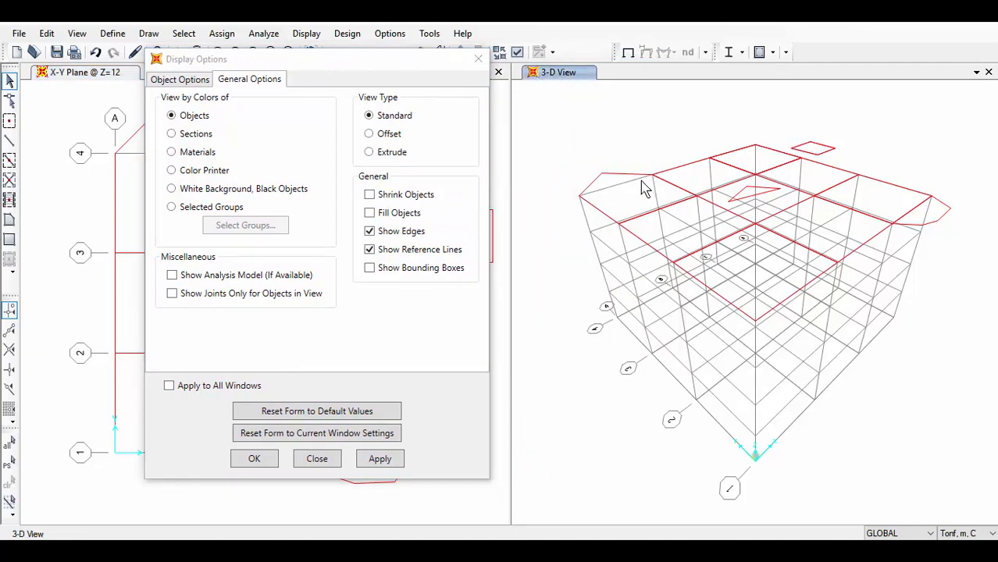
{"action": "left_click", "coordinate": [373, 215]}
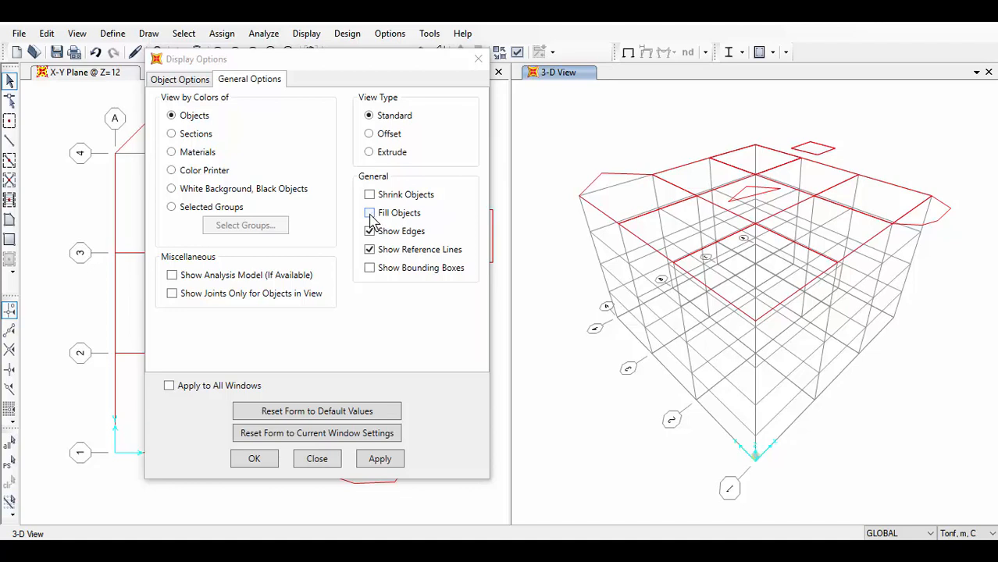
{"action": "left_click", "coordinate": [403, 464]}
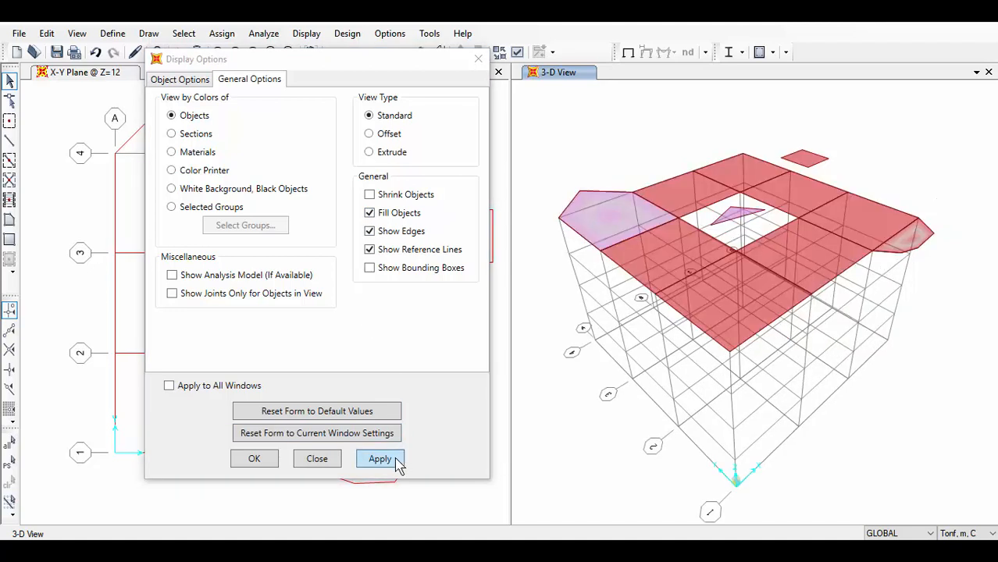
{"action": "left_click", "coordinate": [318, 462]}
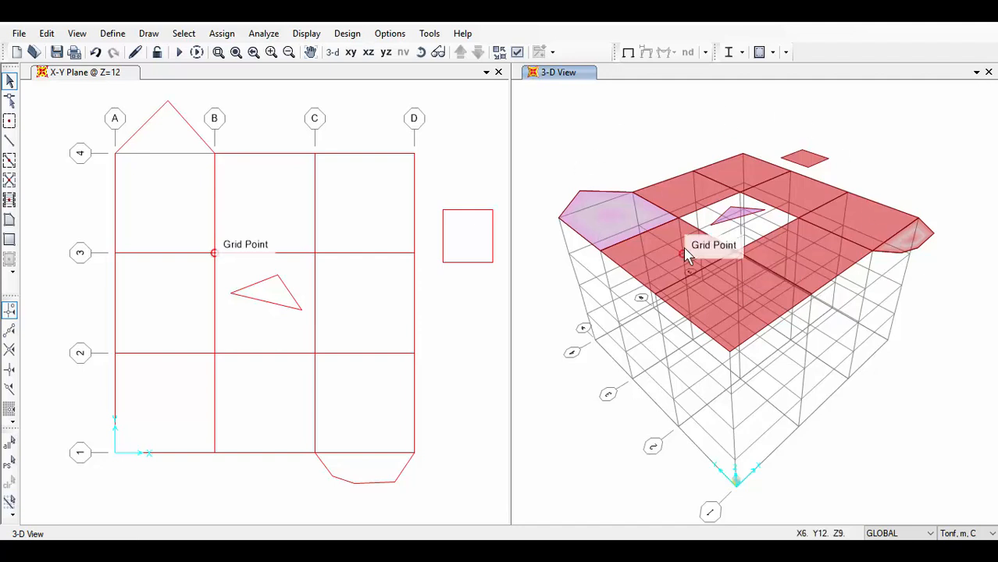
- Show the local axes of the area objects in the 3-D view
{"action": "left_click", "coordinate": [517, 51]}
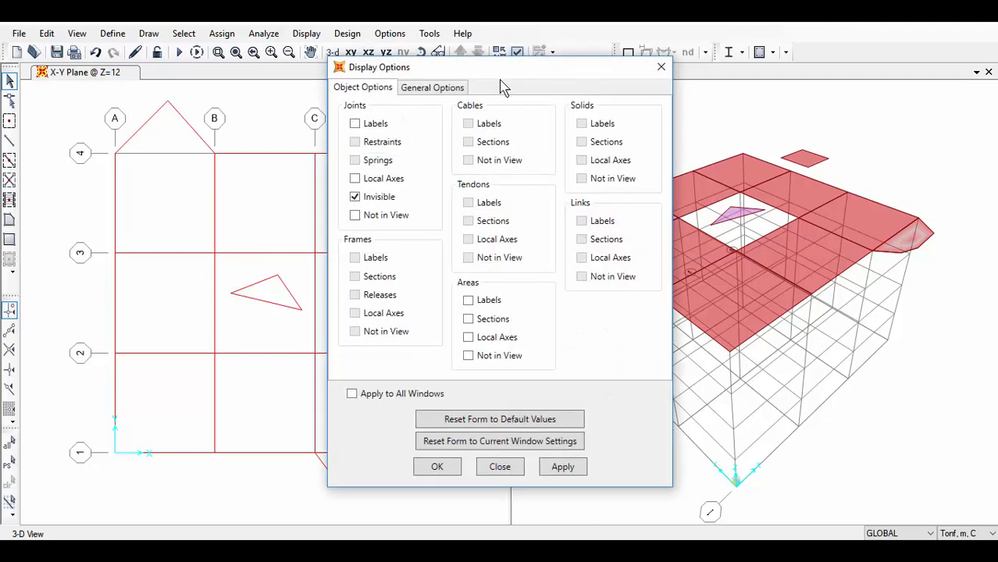
{"action": "left_click_drag", "start_coordinate": [495, 74], "coordinate": [360, 57]}
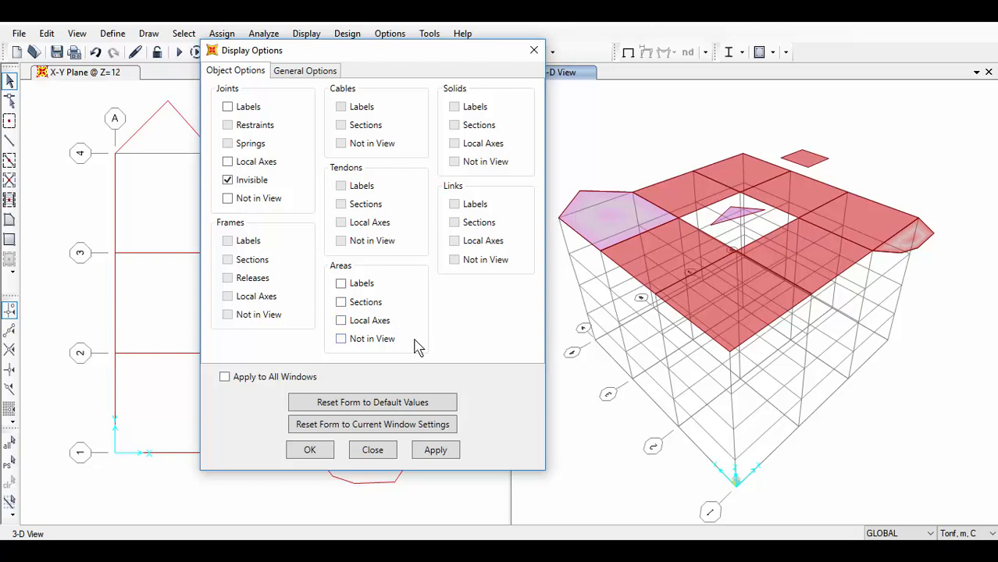
{"action": "left_click", "coordinate": [373, 321]}
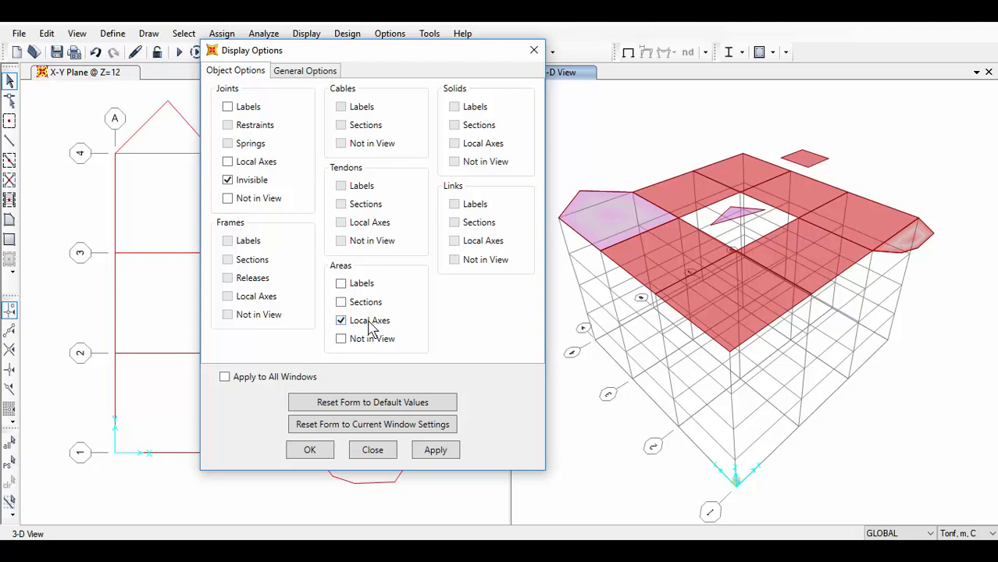
{"action": "left_click", "coordinate": [442, 451]}
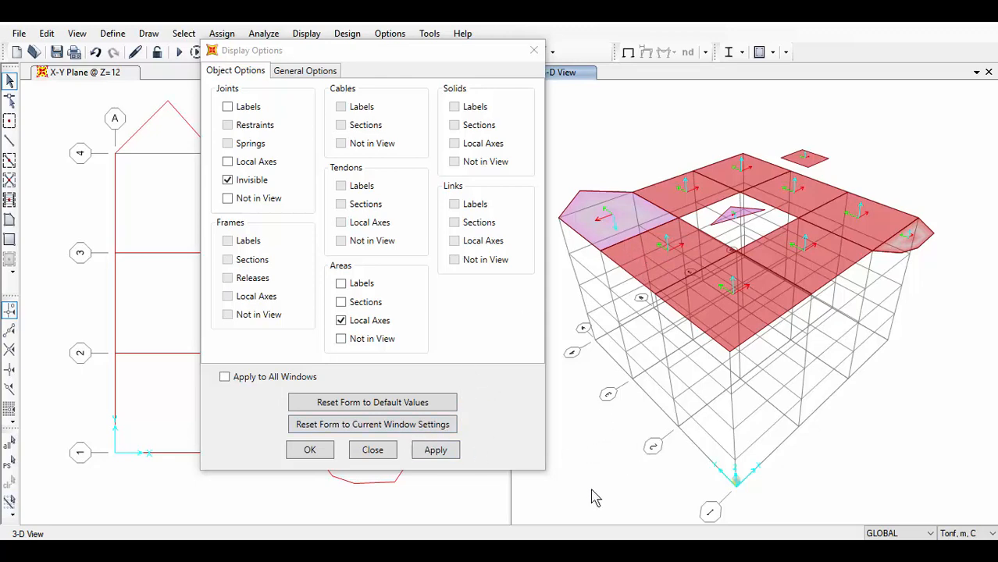
{"action": "left_click", "coordinate": [375, 451]}
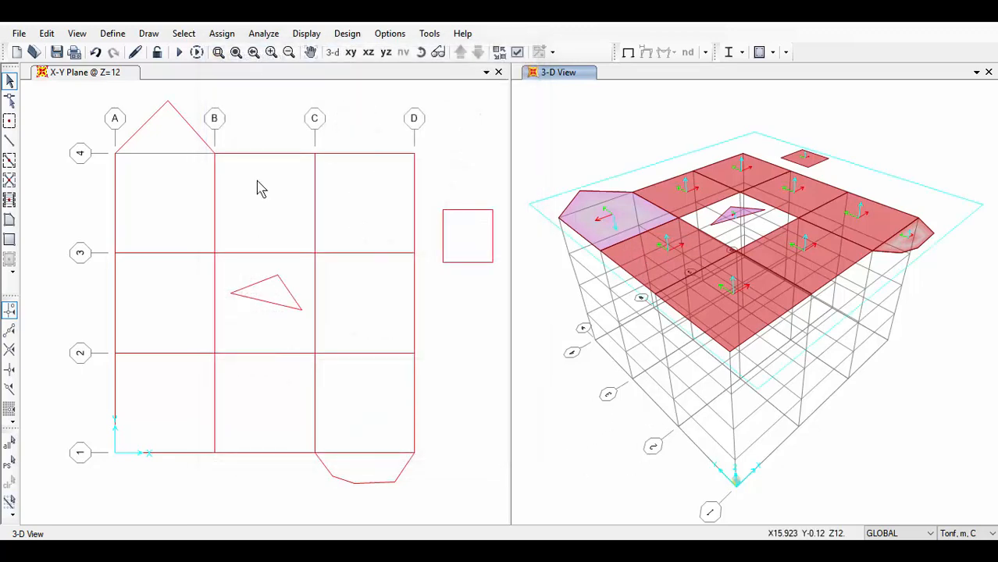
- Draw three freehand four-sided poly areas with section ASEC1 outside the grid beyond line D, stacked below the existing small rectangle
{"action": "left_click", "coordinate": [10, 220]}
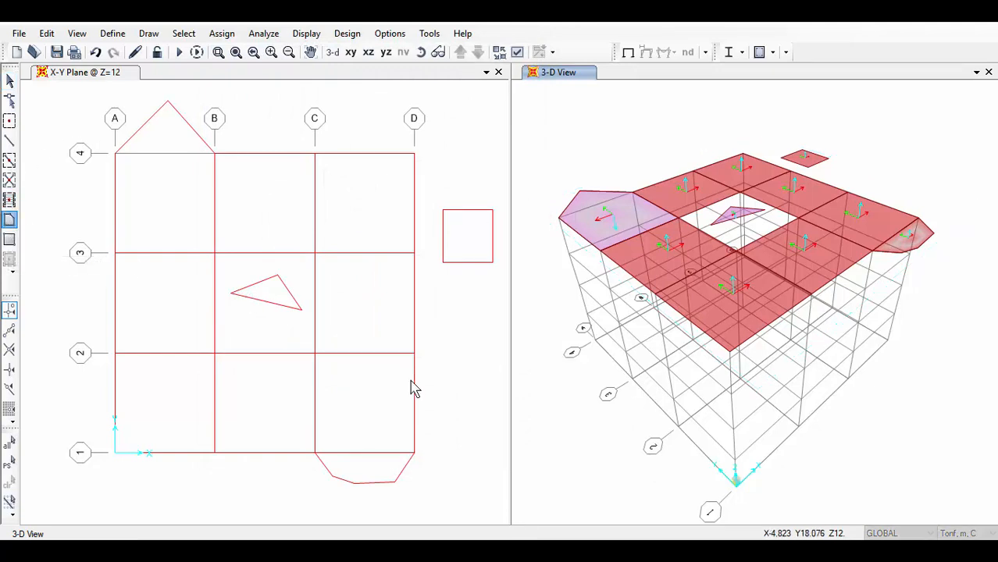
{"action": "left_click", "coordinate": [442, 352]}
{"action": "left_click", "coordinate": [467, 332]}
{"action": "left_click", "coordinate": [491, 360]}
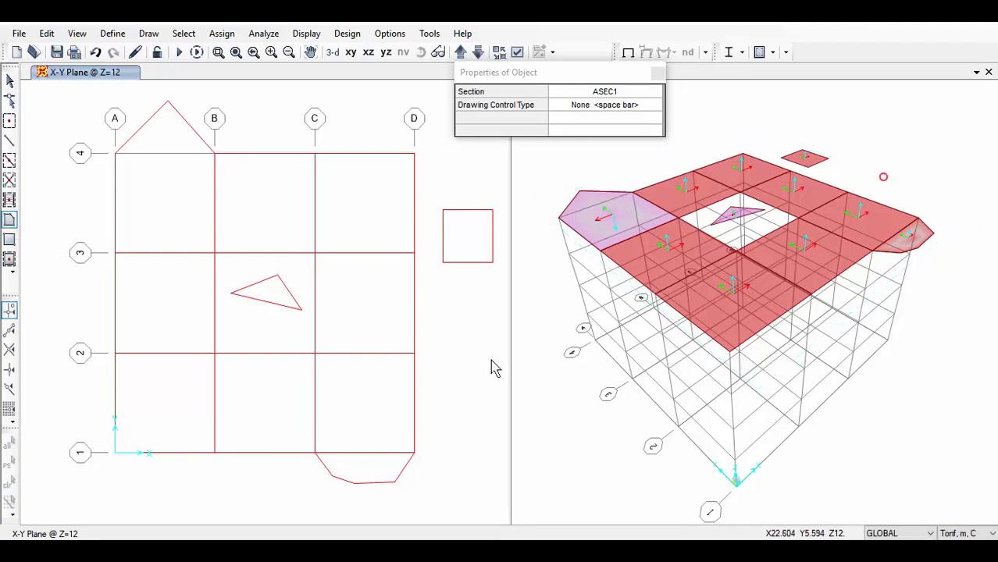
{"action": "left_click", "coordinate": [447, 381]}
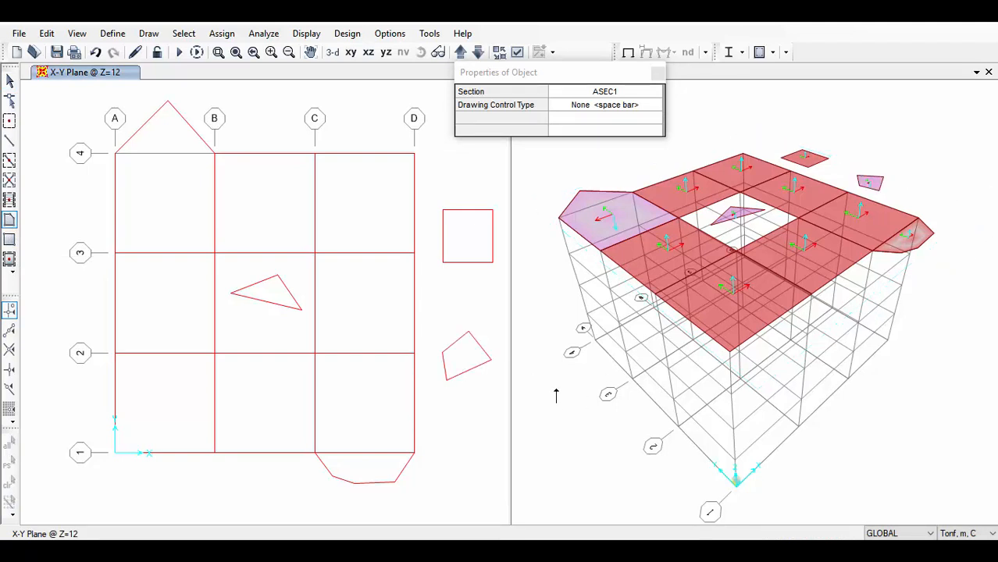
{"action": "left_click", "coordinate": [489, 441]}
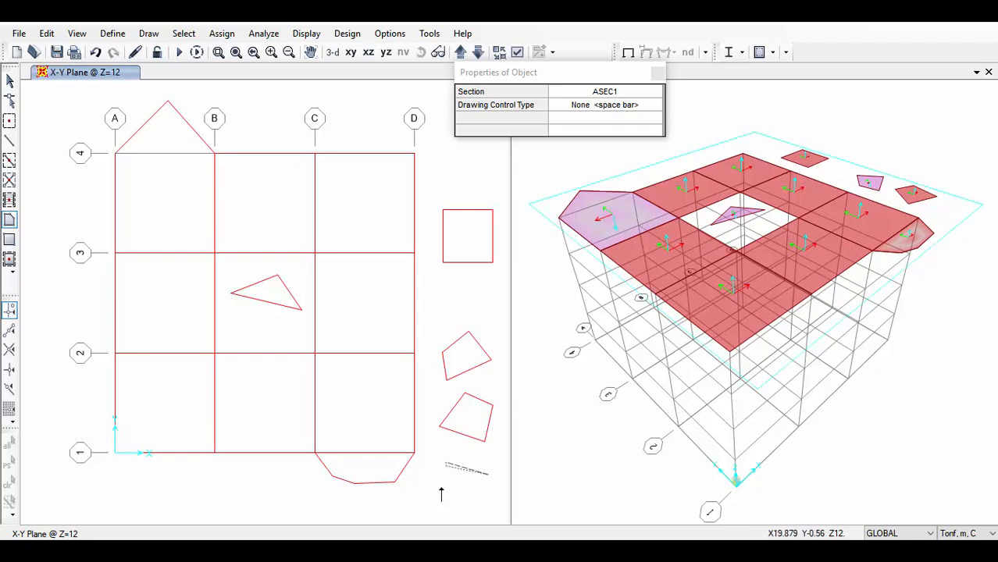
{"action": "left_click", "coordinate": [492, 497]}
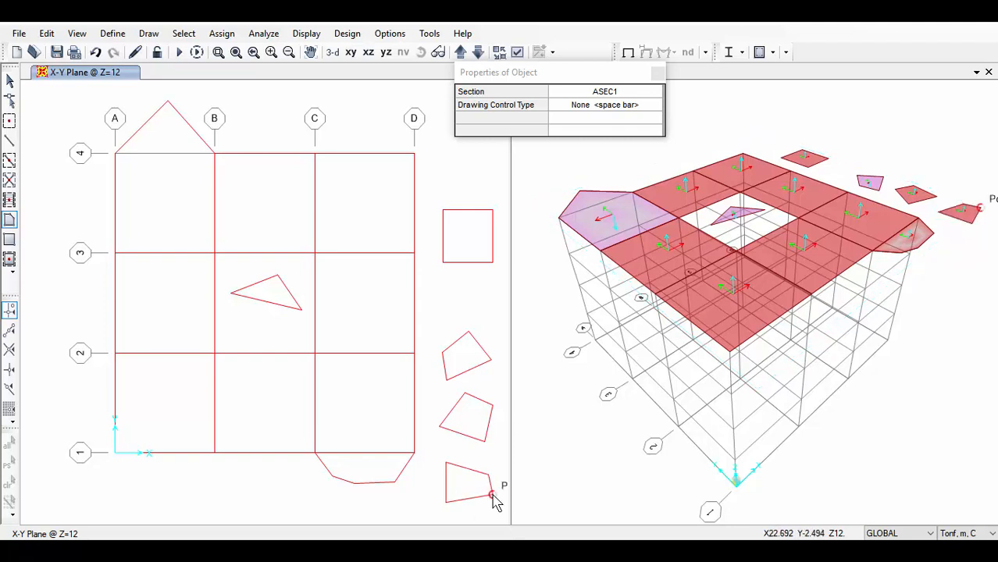
{"action": "key", "text": "Escape"}
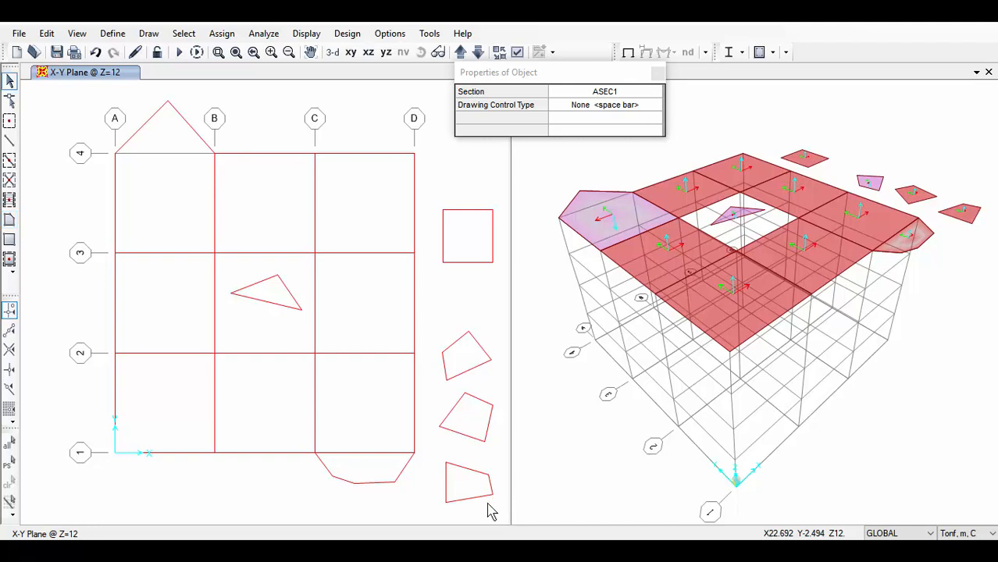
- Delete the three four-sided areas below the small rectangle beyond grid line D
{"action": "left_click_drag", "start_coordinate": [486, 513], "coordinate": [467, 358]}
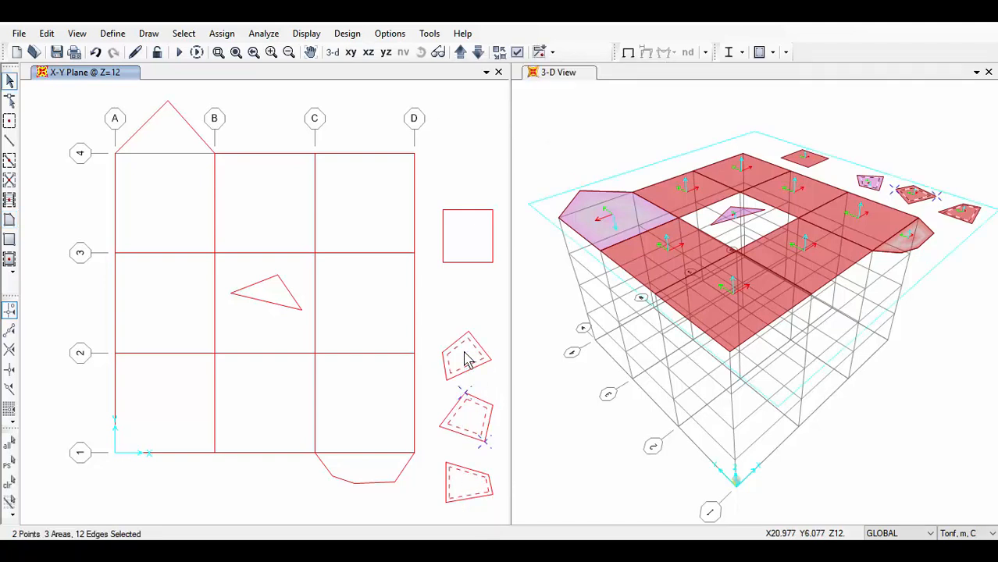
{"action": "key", "text": "Delete"}
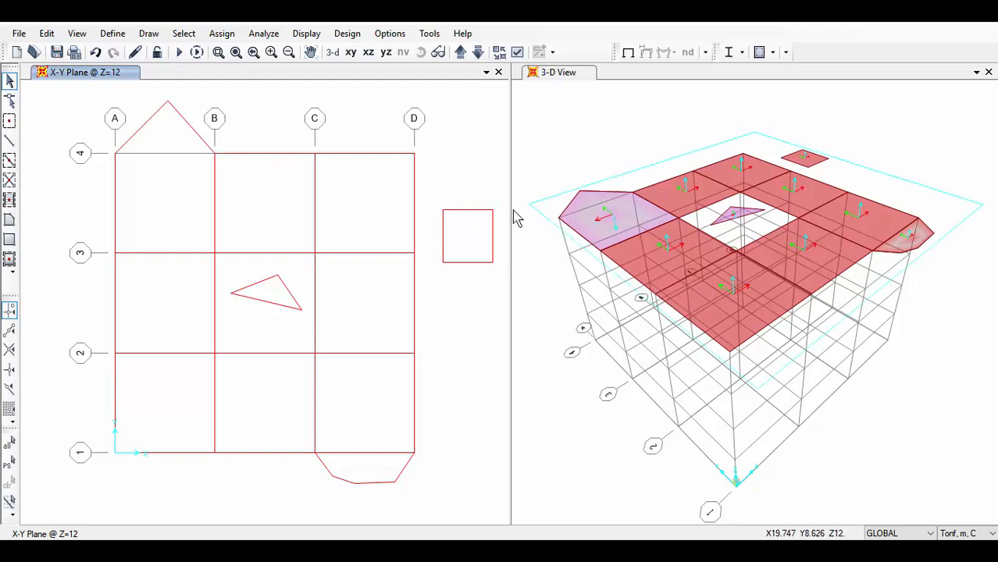
- Open the area section definitions and start a new section of type Shell
{"action": "left_click", "coordinate": [112, 33]}
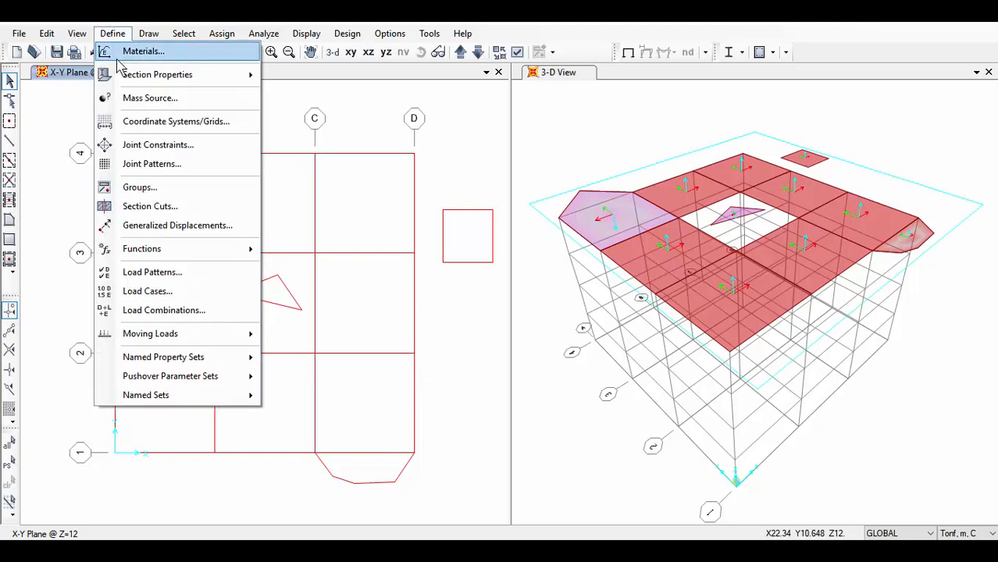
{"action": "mouse_move", "coordinate": [137, 74]}
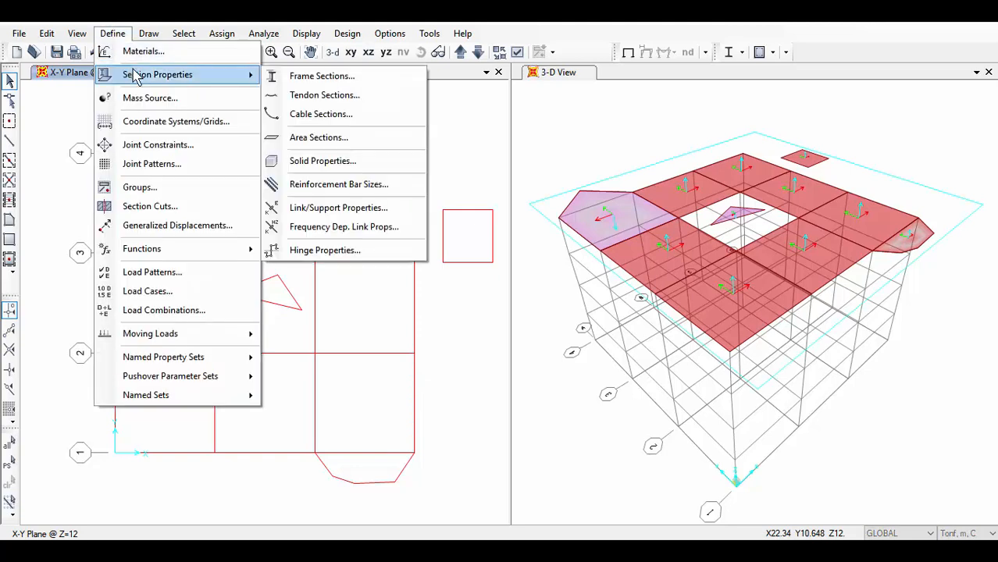
{"action": "left_click", "coordinate": [367, 146]}
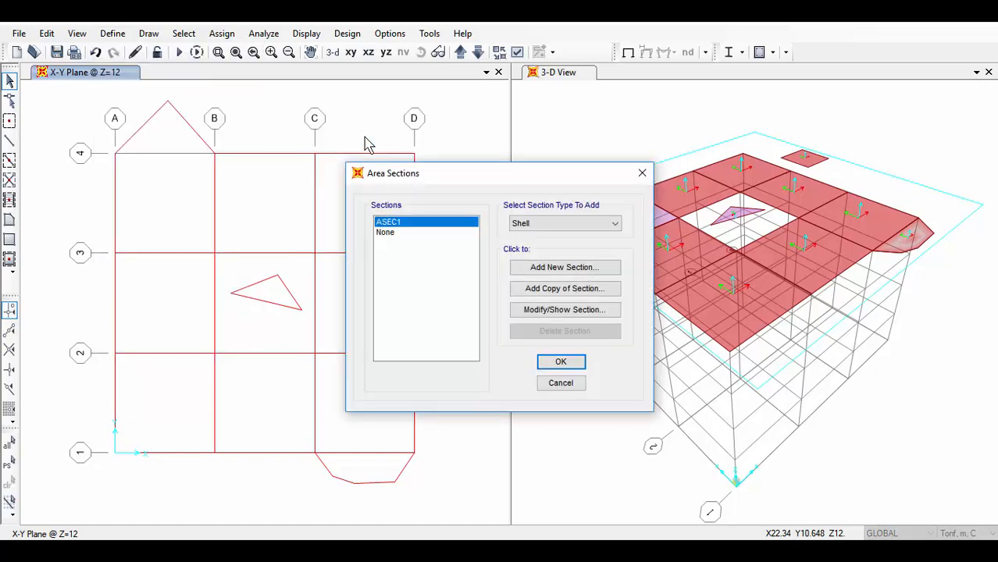
{"action": "left_click_drag", "start_coordinate": [412, 174], "coordinate": [542, 111]}
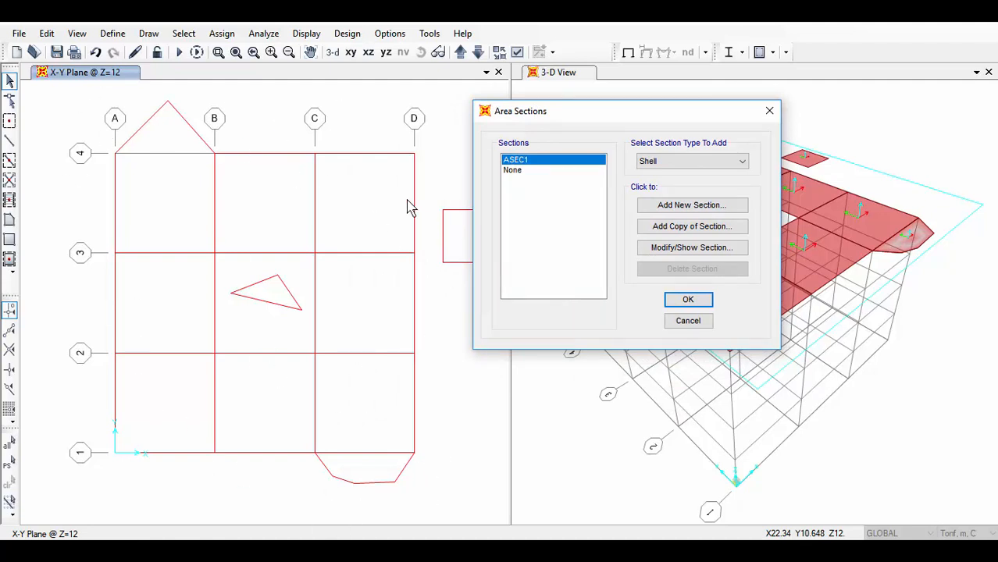
{"action": "left_click", "coordinate": [606, 93]}
{"action": "left_click_drag", "start_coordinate": [600, 113], "coordinate": [591, 96]}
{"action": "left_click", "coordinate": [656, 144]}
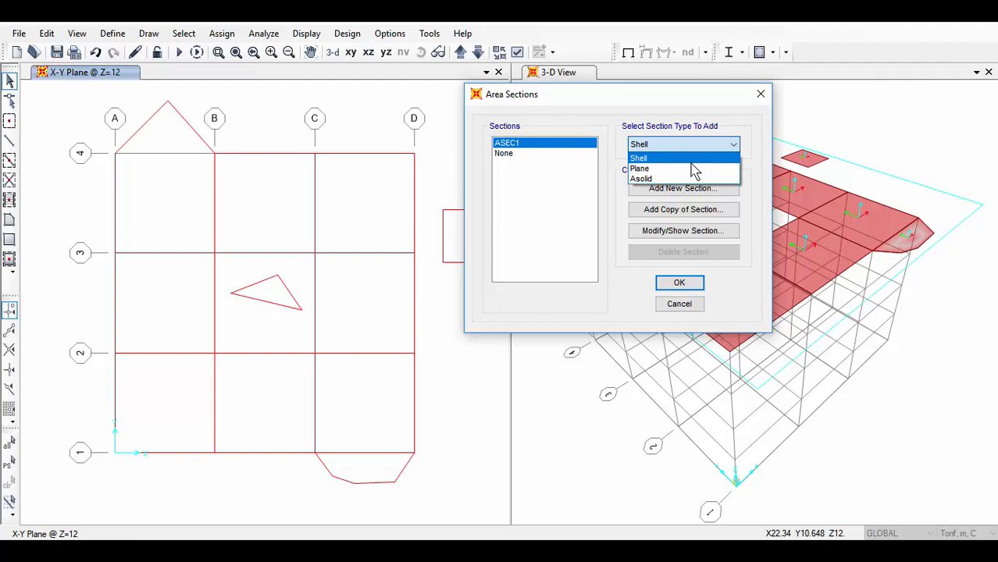
{"action": "left_click", "coordinate": [692, 163]}
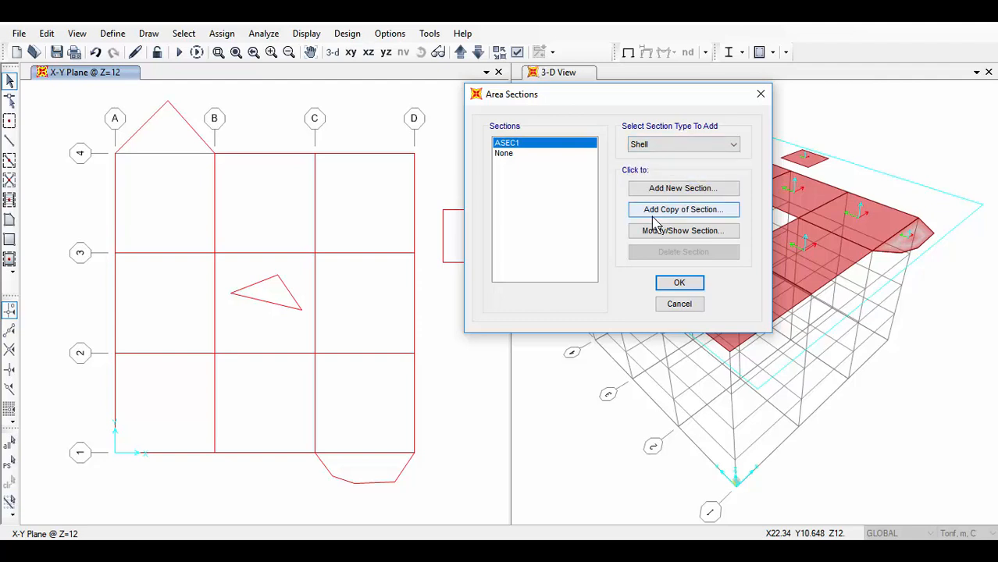
{"action": "left_click", "coordinate": [700, 194]}
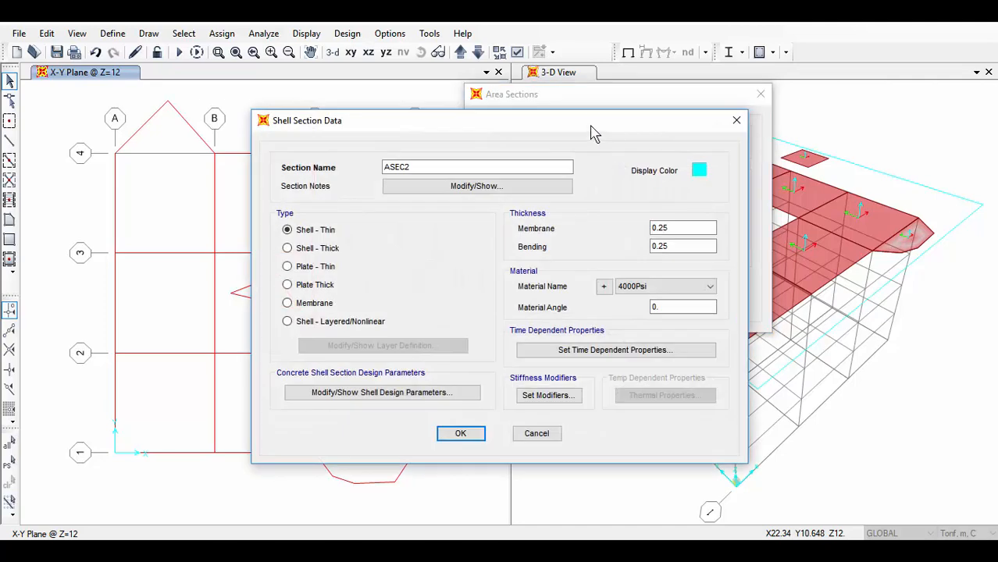
{"action": "left_click_drag", "start_coordinate": [591, 130], "coordinate": [594, 105]}
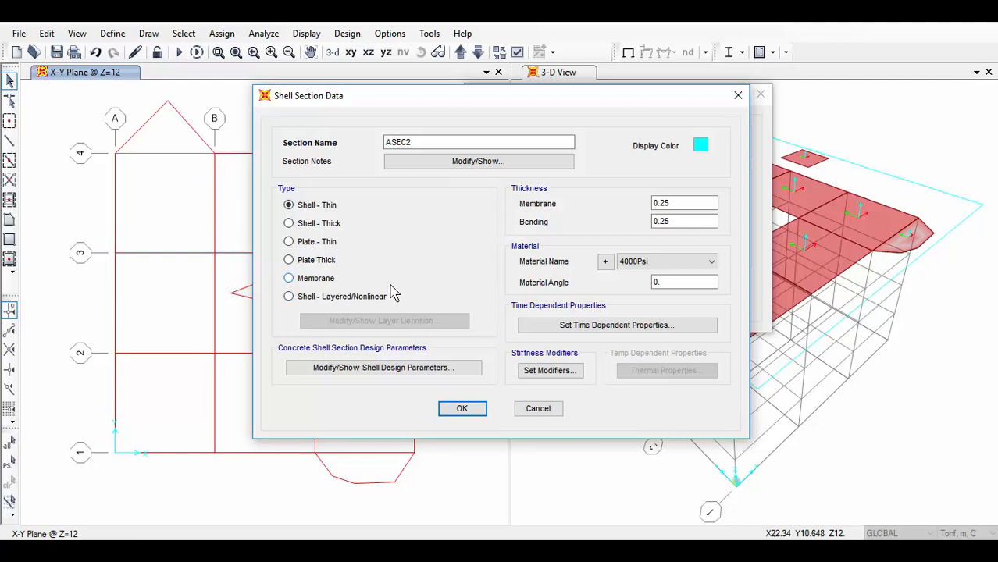
- Examine the membrane and bending thickness, material name and material angle settings of the new shell section
{"action": "left_click", "coordinate": [685, 203]}
{"action": "left_click", "coordinate": [677, 221]}
{"action": "left_click", "coordinate": [677, 203]}
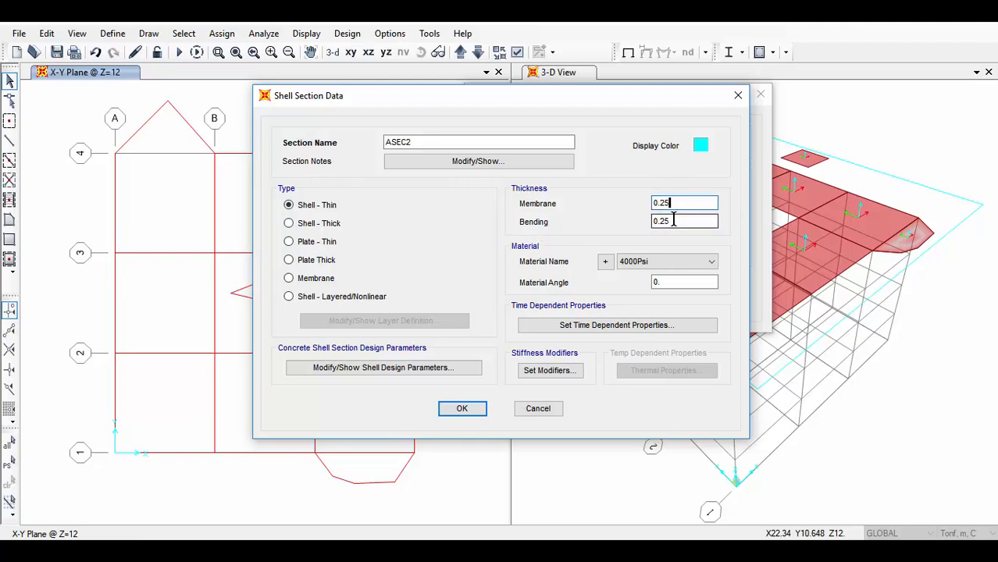
{"action": "left_click", "coordinate": [668, 262]}
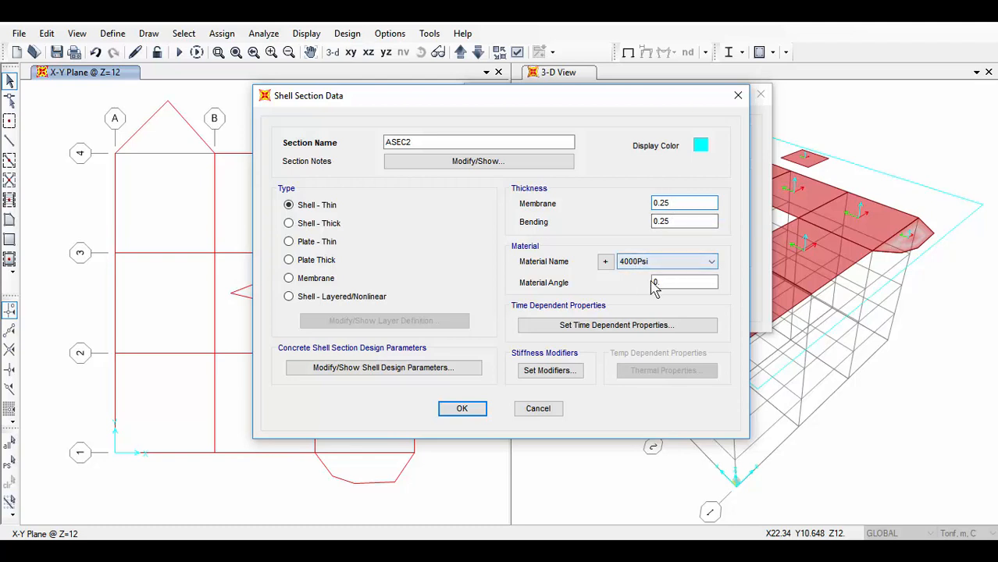
{"action": "left_click_drag", "start_coordinate": [660, 282], "coordinate": [650, 282]}
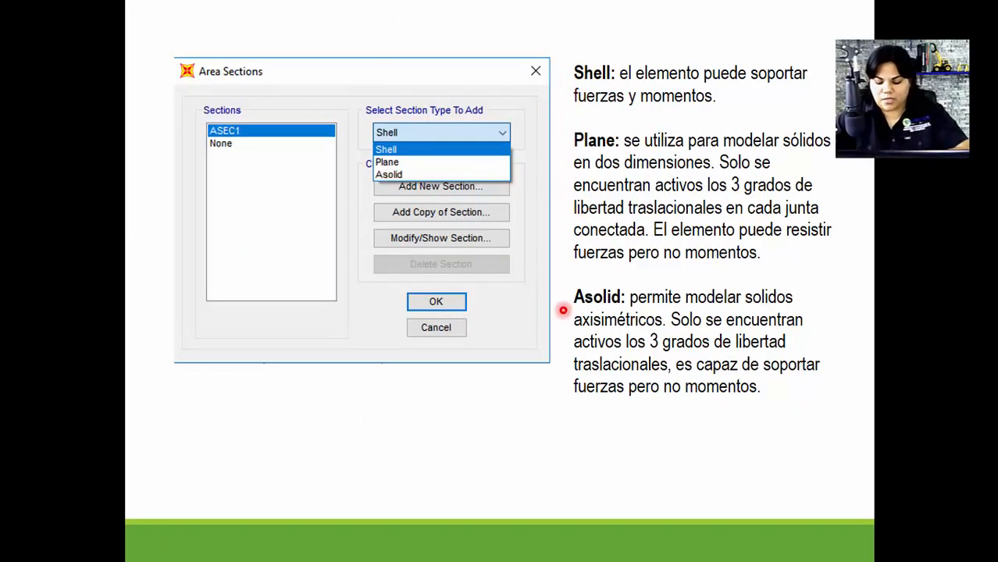
{"action": "key", "text": "Right"}
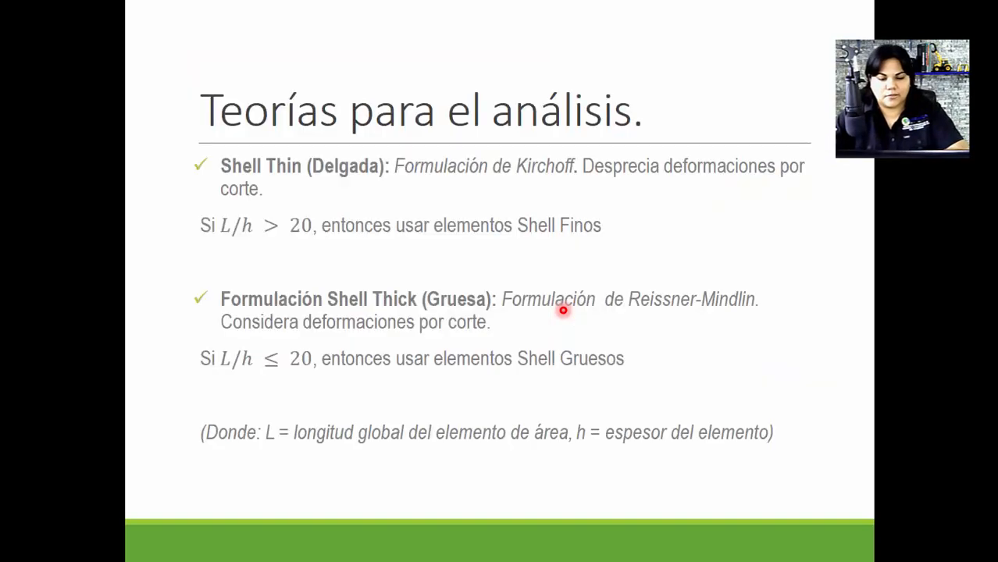